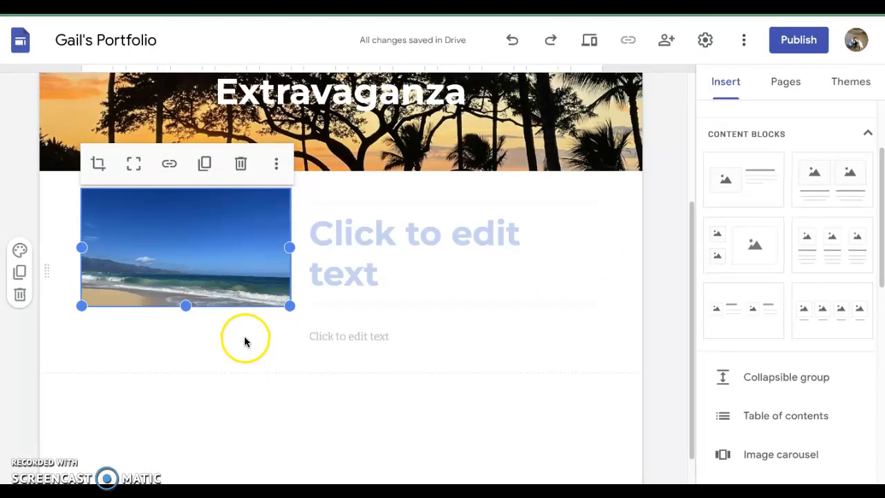
# Step: Enter "About Me" as the title beside the beach photo
pyautogui.click(326, 241)
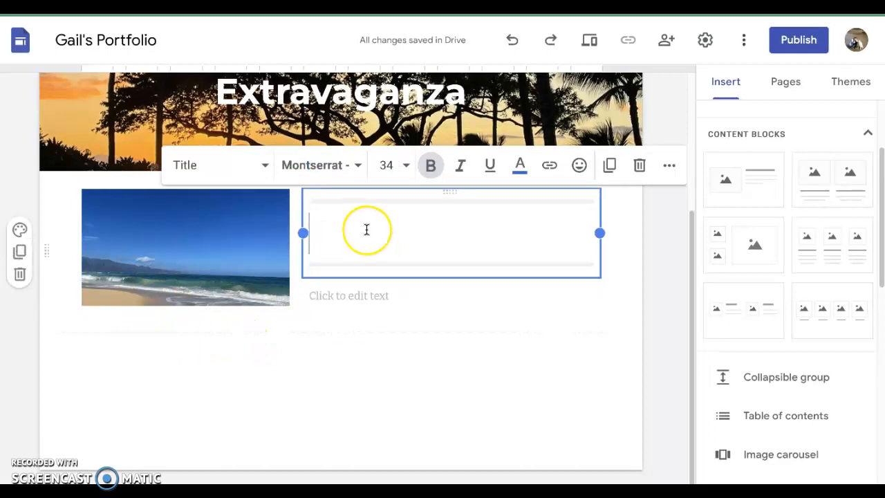
pyautogui.write('About')
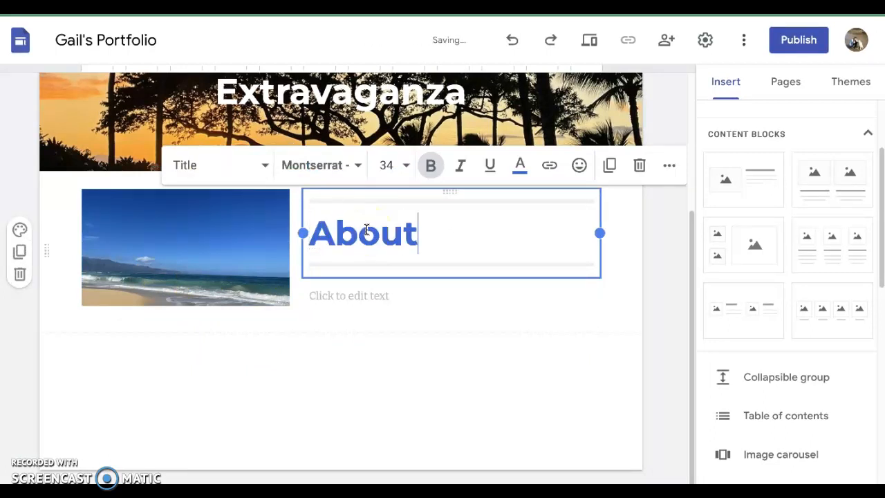
pyautogui.write(' Me')
pyautogui.click(345, 215)
# Step: Fill the text below the About Me title with "I am so excited about how I have reignited my love of poetry this quarter."
pyautogui.click(344, 297)
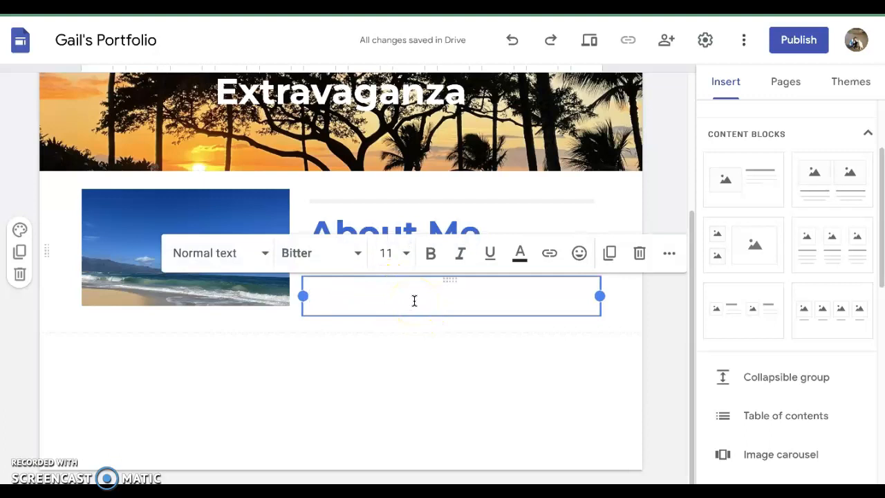
pyautogui.write('I am so excited about how I ha')
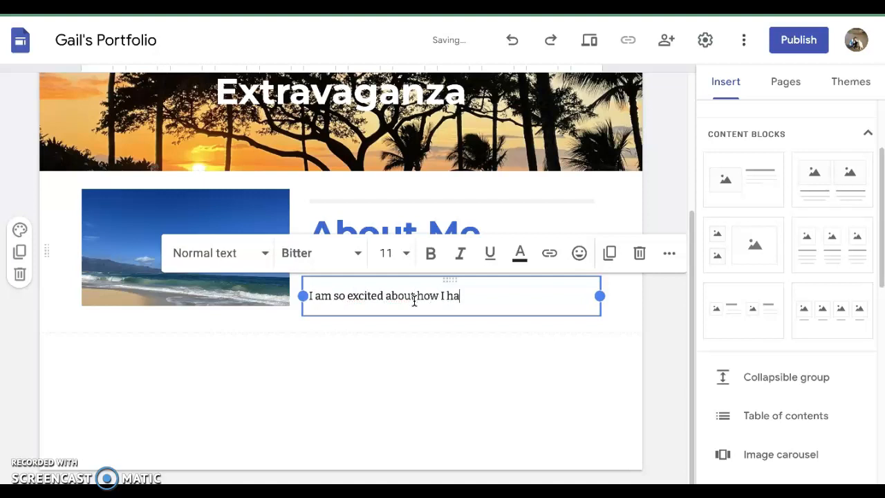
pyautogui.write('ve reignited my love of poetr')
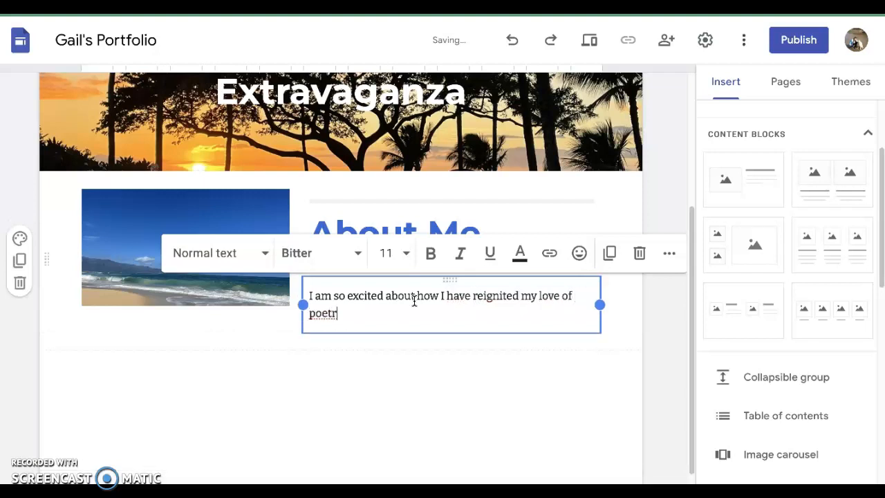
pyautogui.write('y this quarter.')
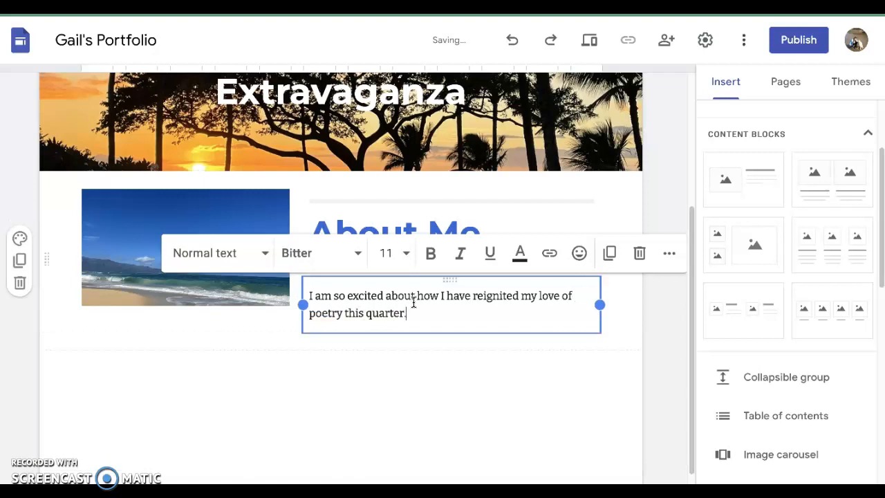
pyautogui.click(427, 320)
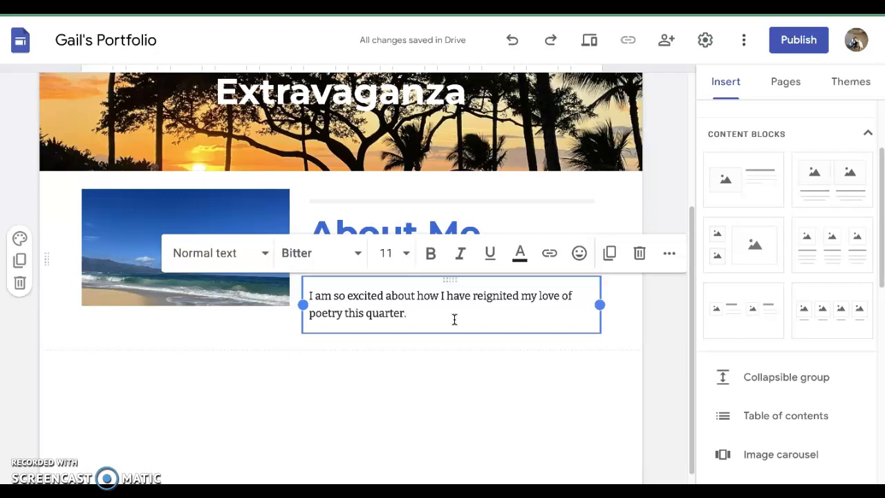
pyautogui.click(382, 228)
pyautogui.click(309, 322)
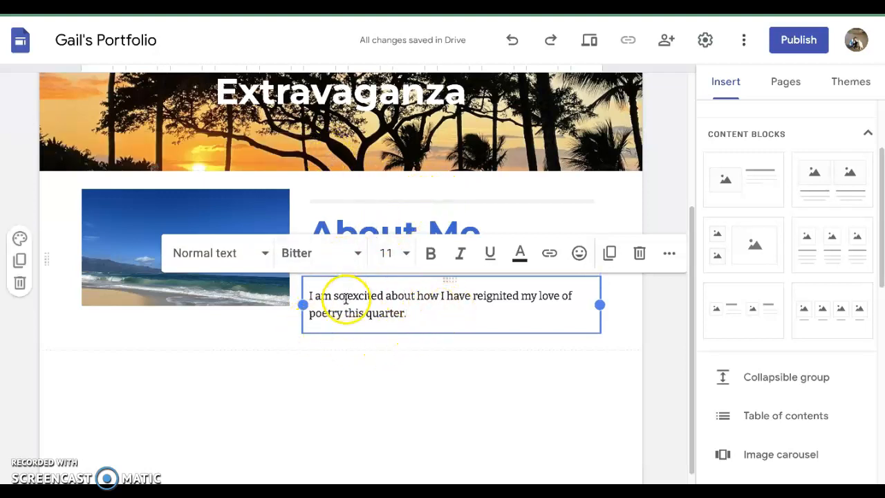
pyautogui.press('BackSpace')
pyautogui.write('.')
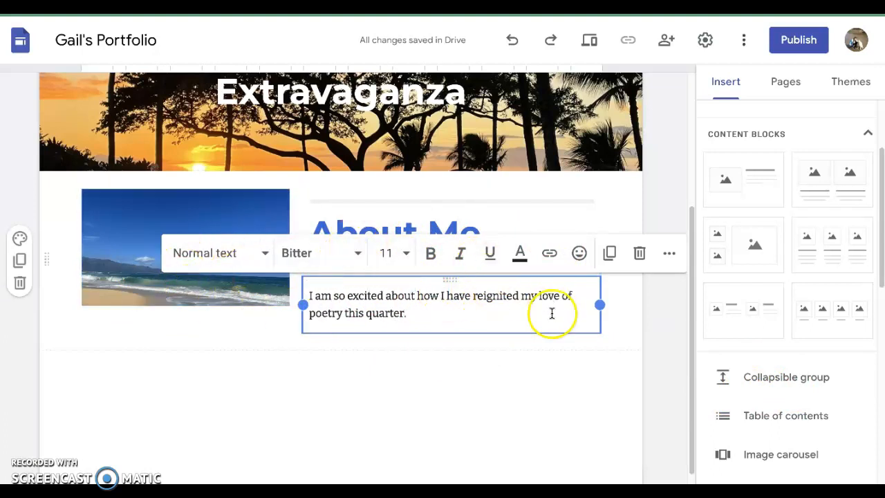
pyautogui.click(557, 379)
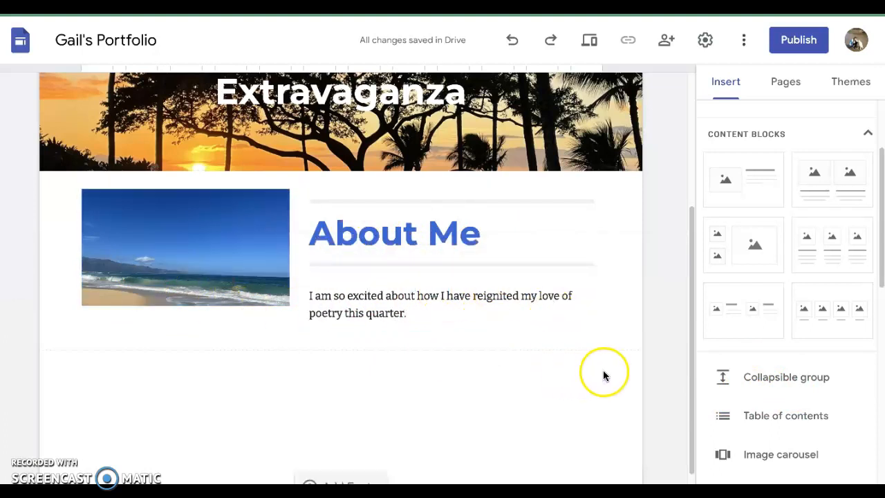
# Step: Add a divider below the About Me section, followed by a content block with one image beside a title and text
pyautogui.scroll(-4, 856, 376)
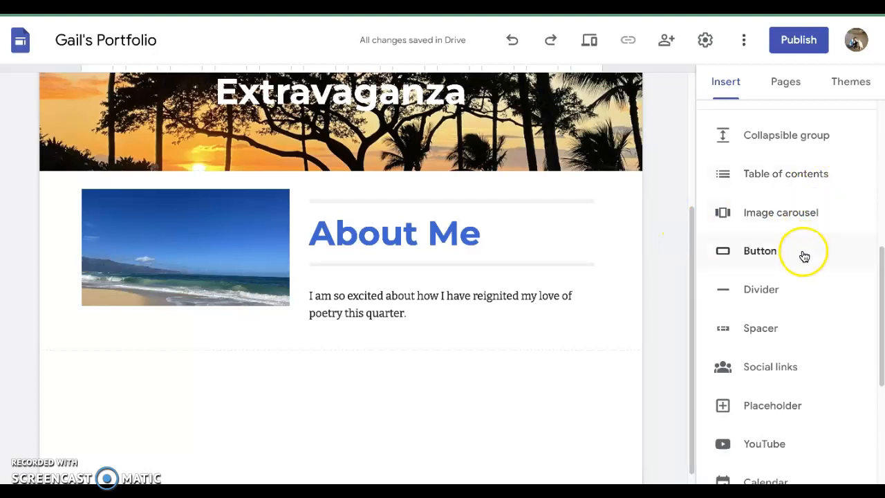
pyautogui.click(757, 291)
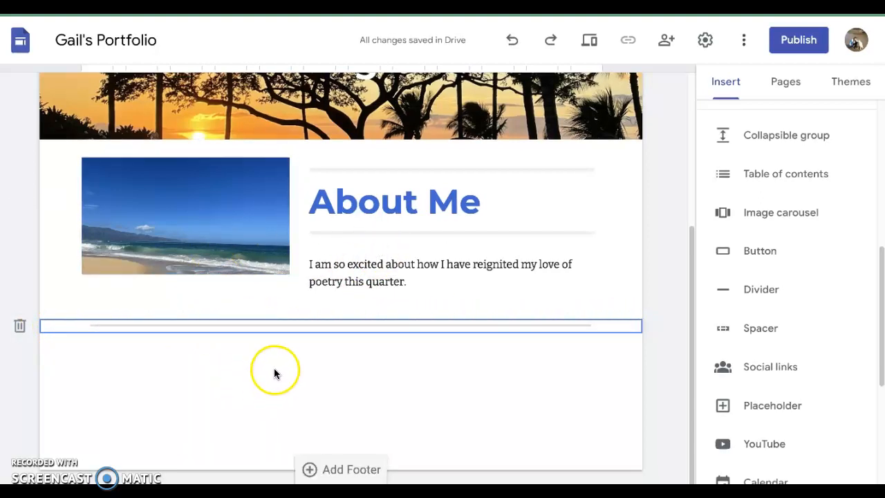
pyautogui.scroll(3, 790, 302)
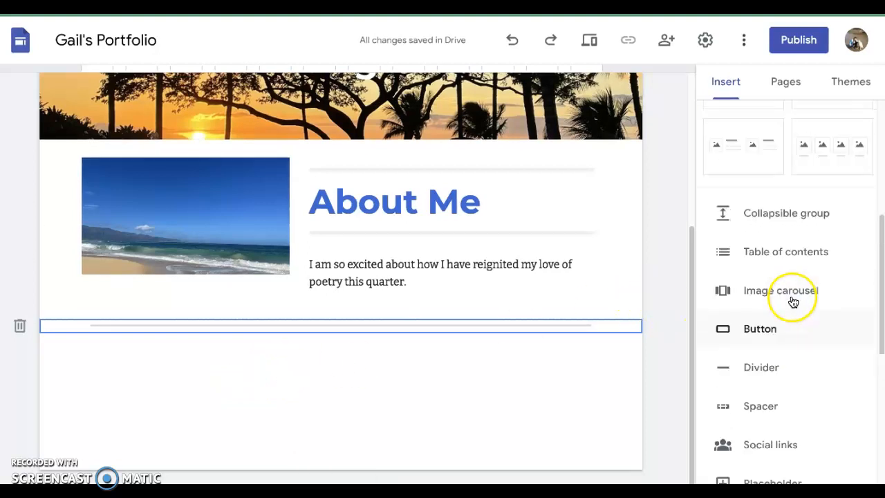
pyautogui.scroll(2, 793, 301)
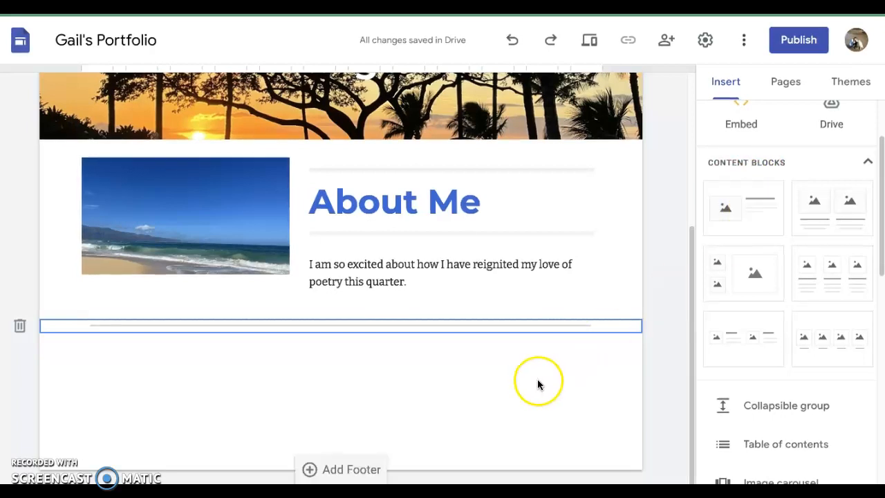
pyautogui.click(741, 217)
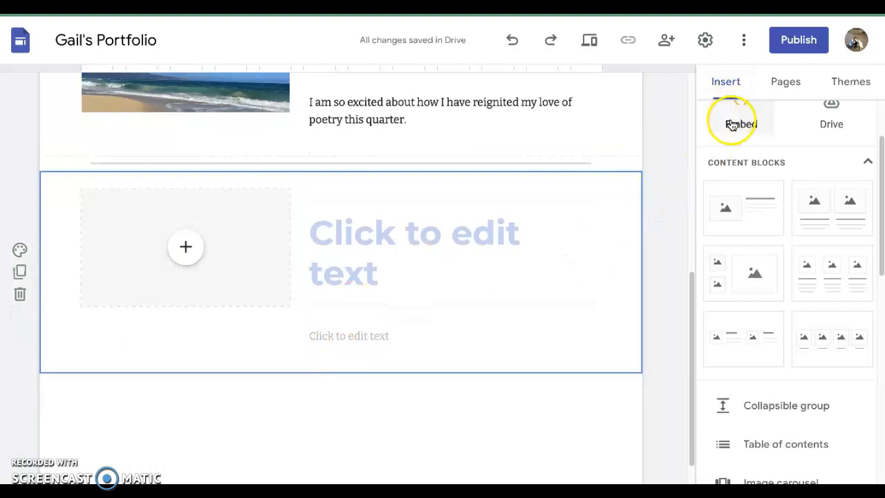
# Step: Enter "Artist Statement" as the title of the new content block below the divider
pyautogui.scroll(1, 393, 220)
pyautogui.scroll(2, 392, 220)
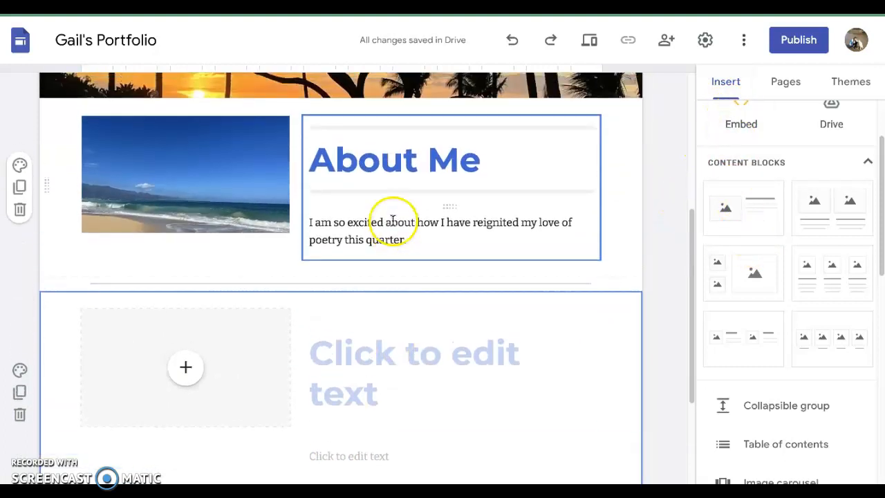
pyautogui.scroll(-2, 385, 332)
pyautogui.scroll(-2, 385, 341)
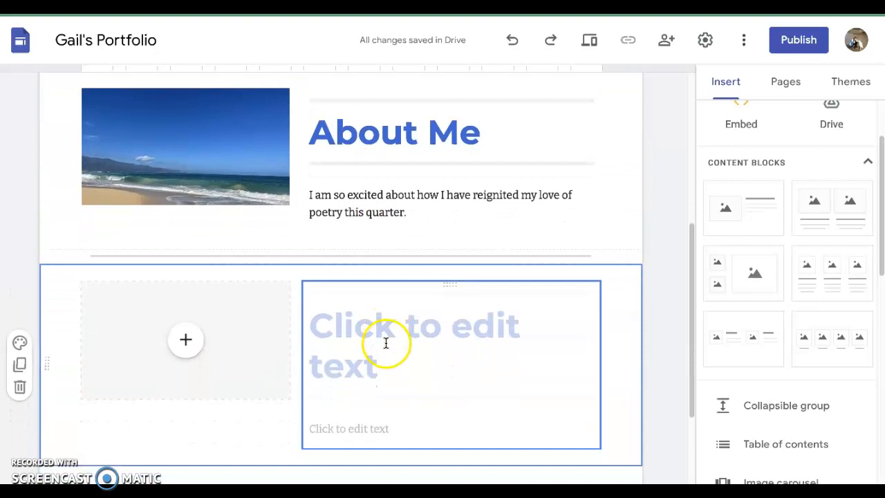
pyautogui.click(368, 298)
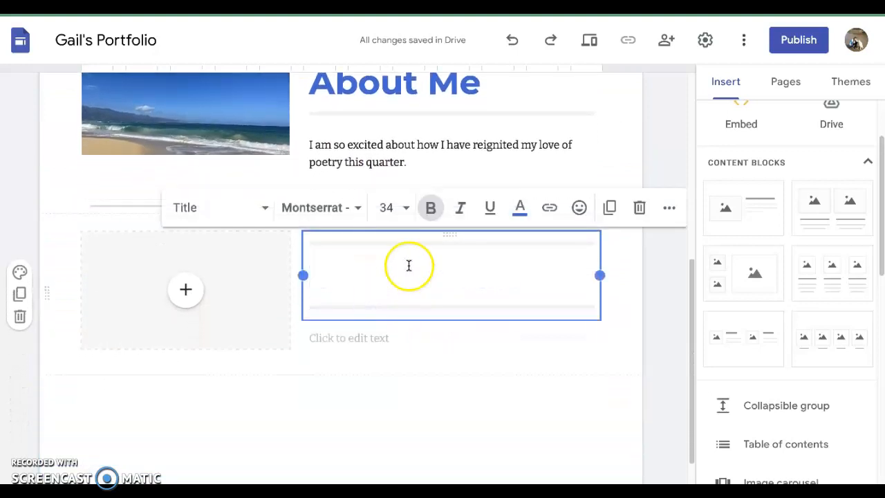
pyautogui.write('Art')
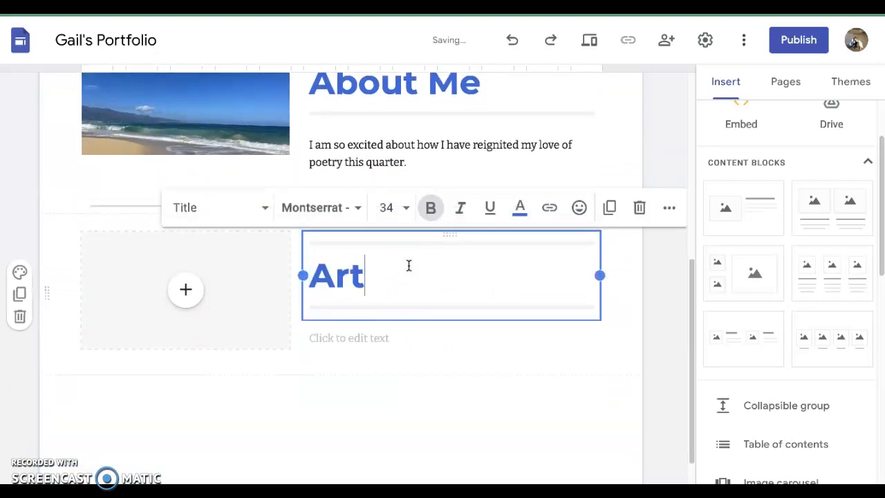
pyautogui.write('ist Stat')
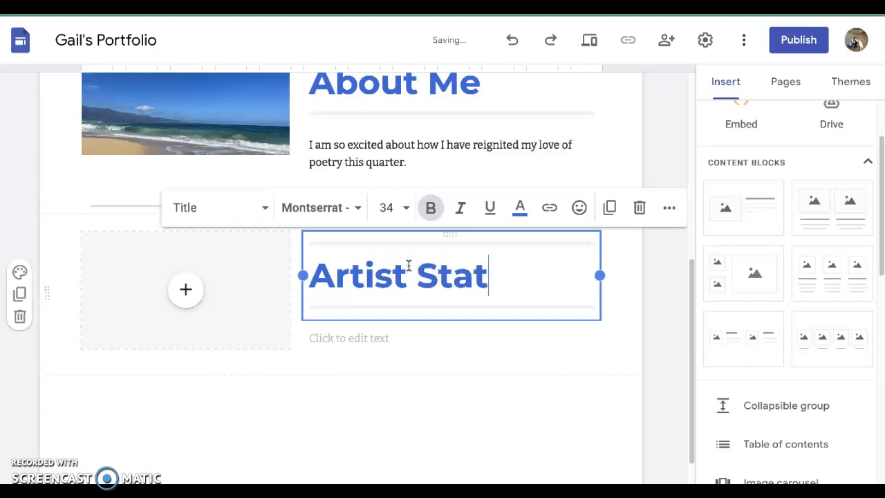
pyautogui.write('ement')
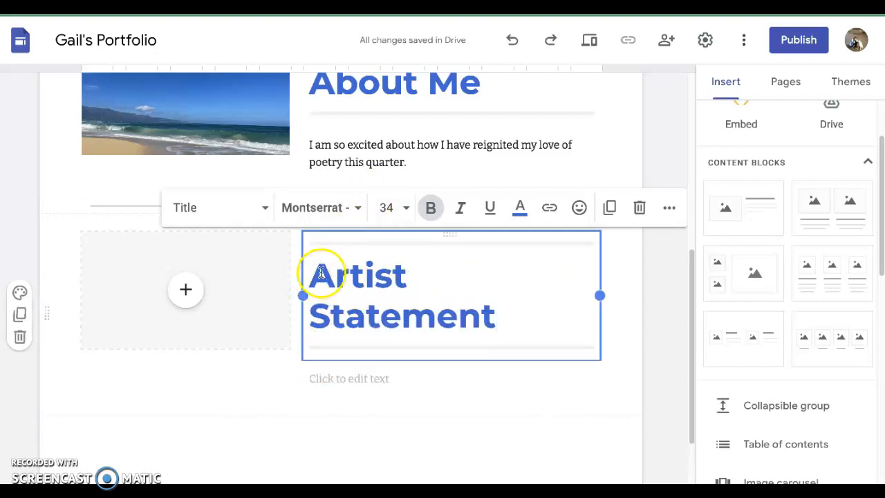
pyautogui.moveTo(319, 272); pyautogui.dragTo(508, 311)
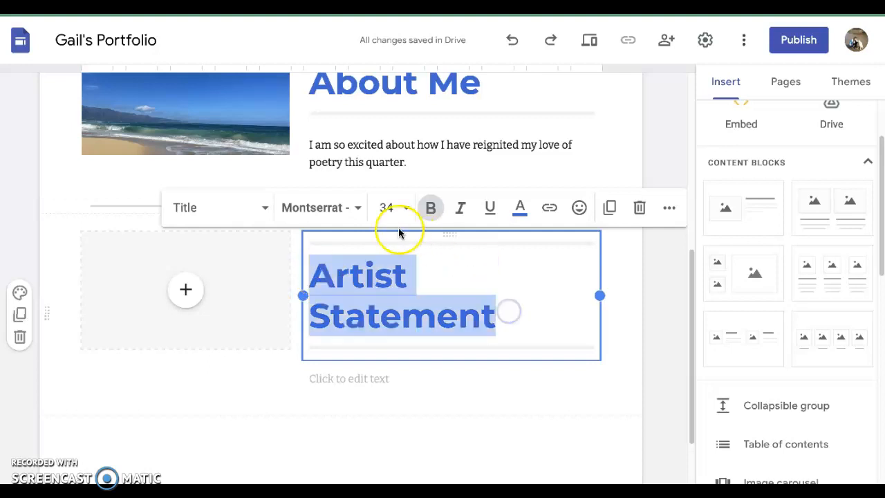
pyautogui.click(355, 209)
pyautogui.click(355, 209)
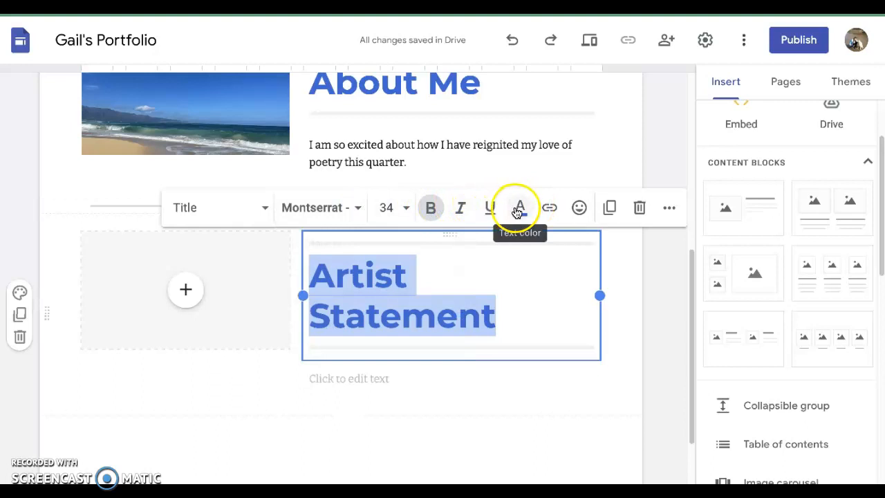
pyautogui.click(403, 289)
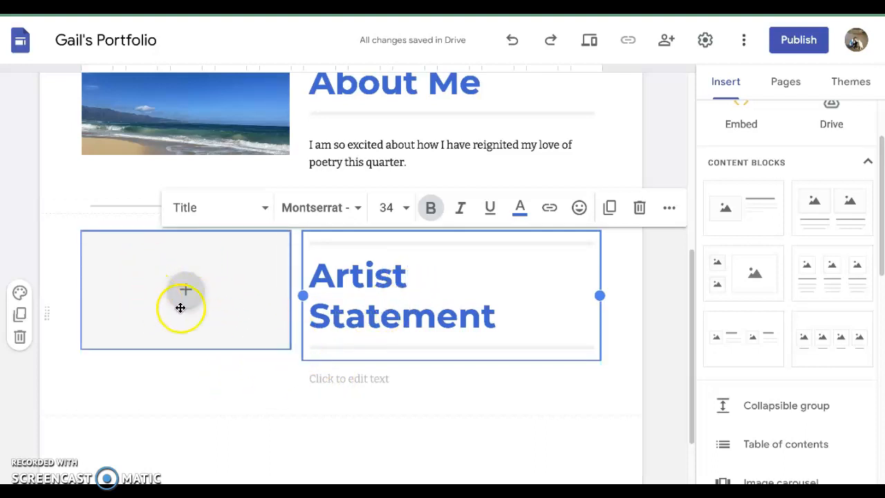
# Step: Start a link in the body text below the Artist Statement title, with the owner's possessive first name plus "Artist Statement" as display text
pyautogui.click(381, 385)
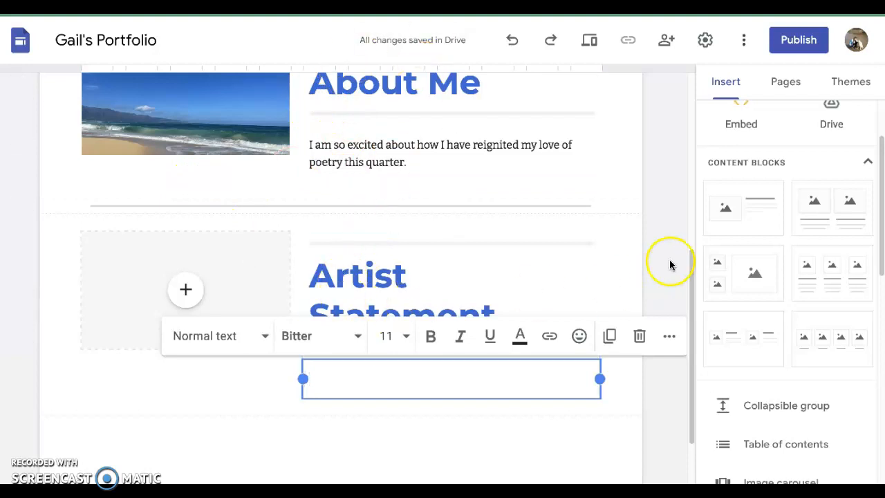
pyautogui.scroll(2, 816, 257)
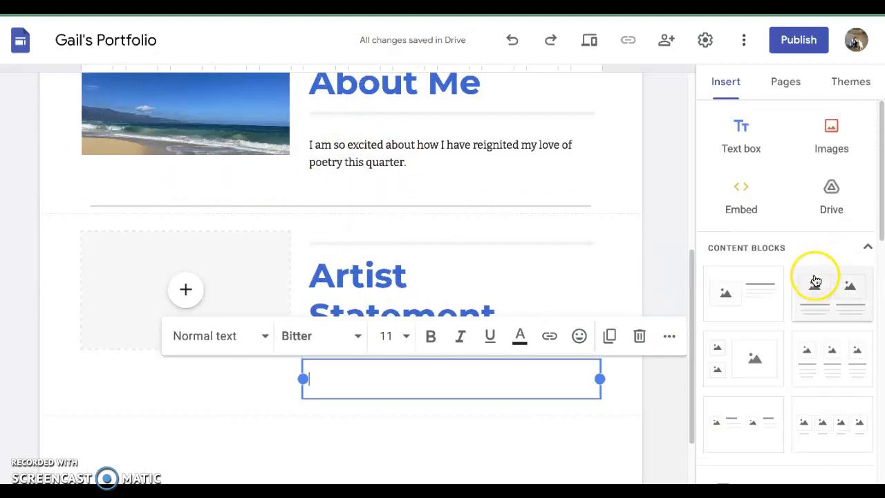
pyautogui.click(550, 336)
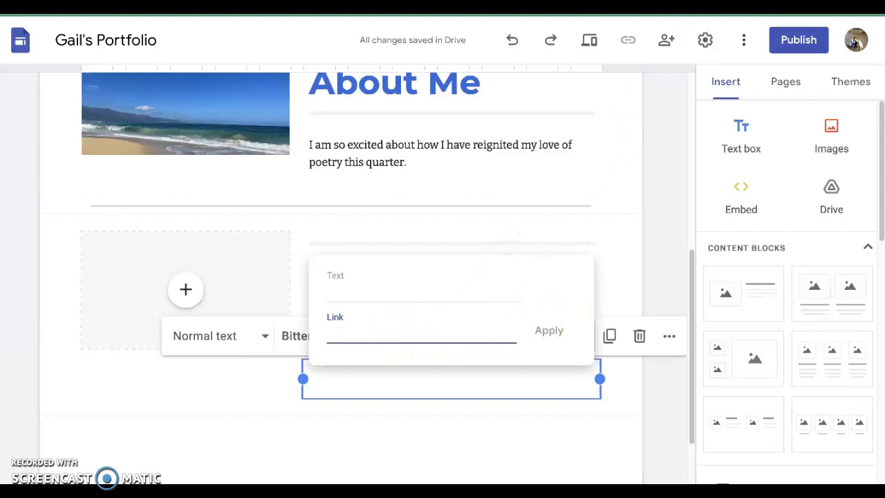
pyautogui.click(345, 297)
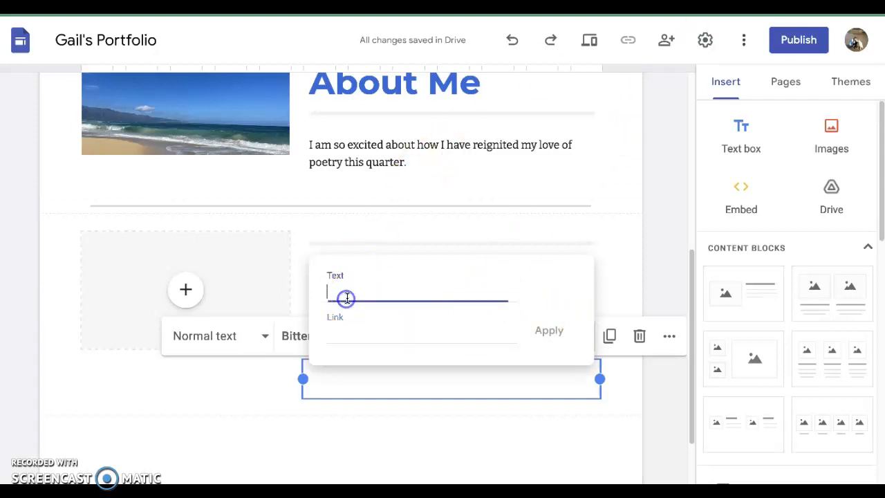
pyautogui.write('Gails')
pyautogui.press('BackSpace')
pyautogui.write("'s Artist Statement")
# Step: Switch to the artist statement document in Google Docs, check its general access options and copy its sharing link
pyautogui.click(302, 265)
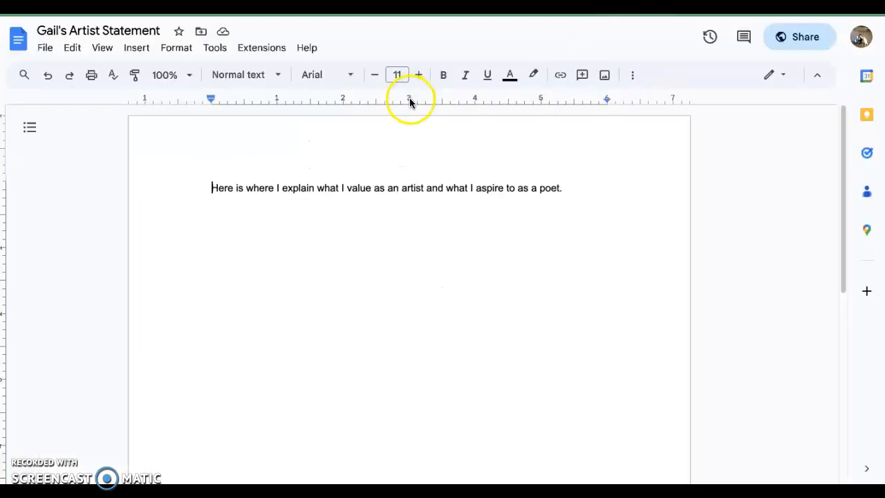
pyautogui.click(795, 40)
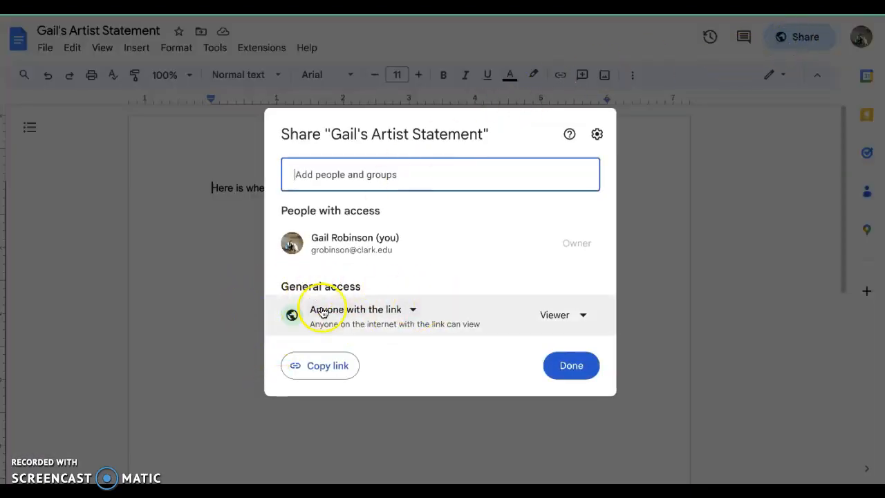
pyautogui.click(412, 311)
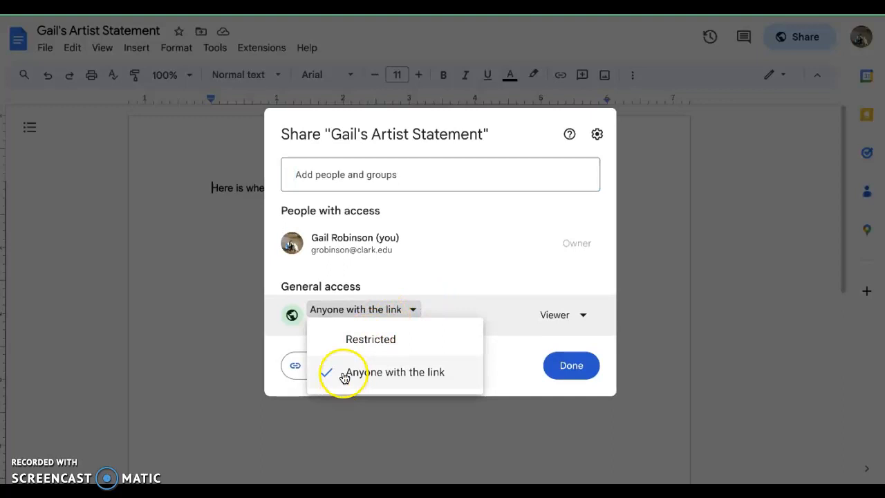
pyautogui.click(410, 310)
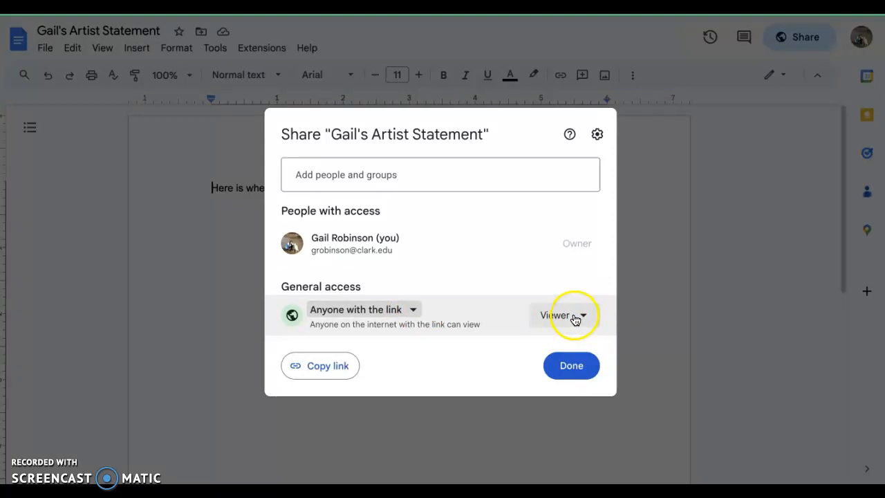
pyautogui.click(334, 370)
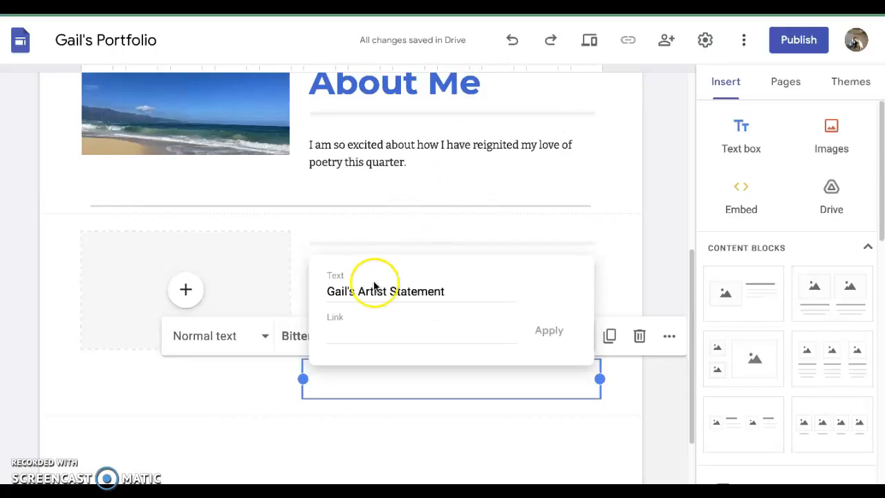
# Step: Back in Google Sites, paste the copied document address as the link target and apply the link
pyautogui.click(352, 327)
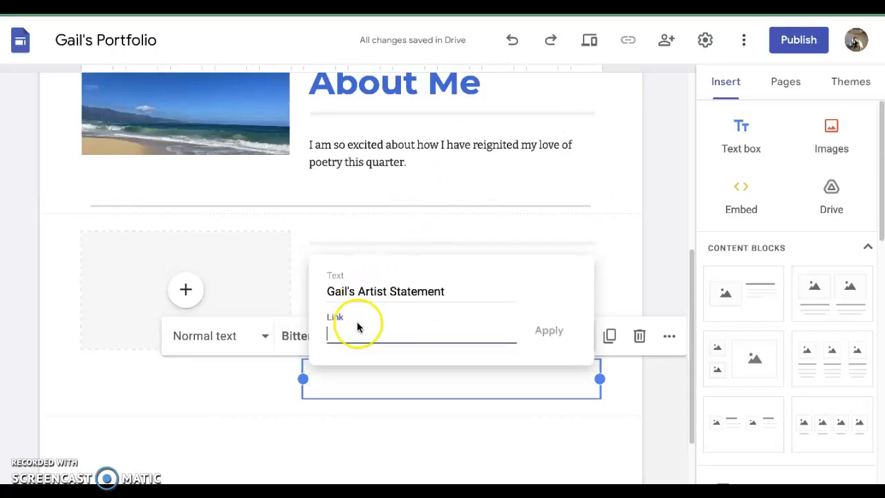
pyautogui.hotkey('ctrl', 'v')
pyautogui.click(548, 331)
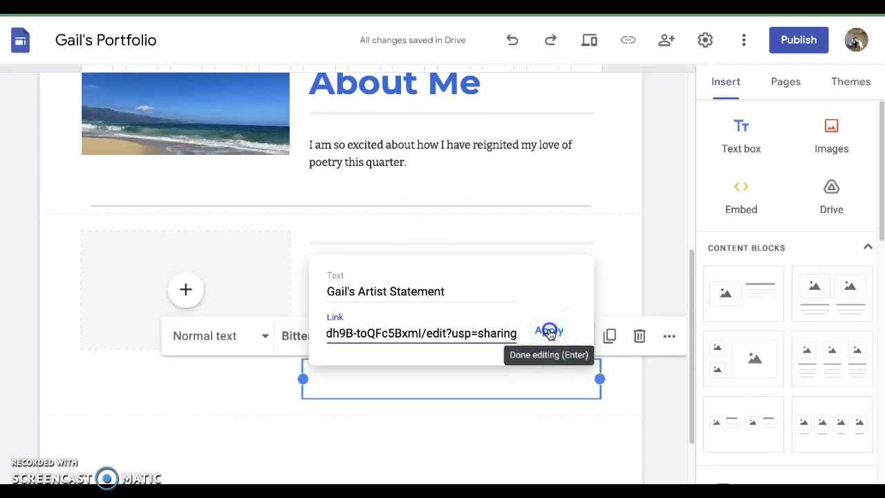
pyautogui.click(238, 399)
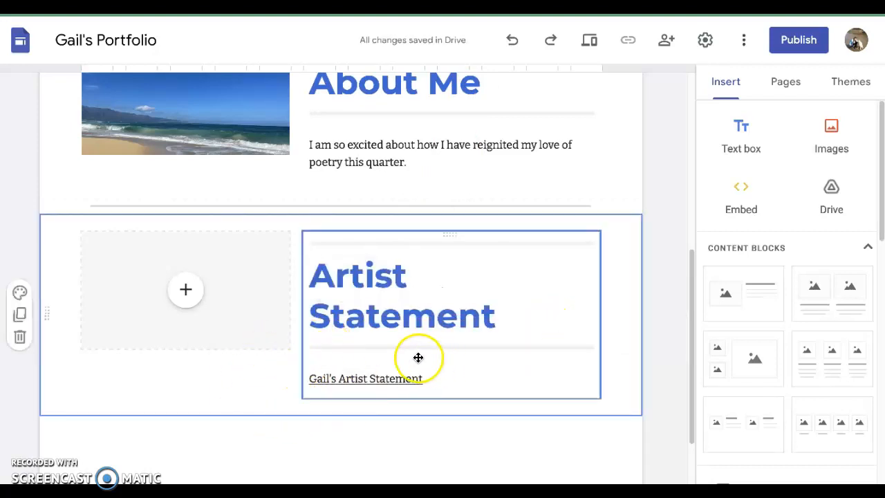
pyautogui.rightClick(391, 381)
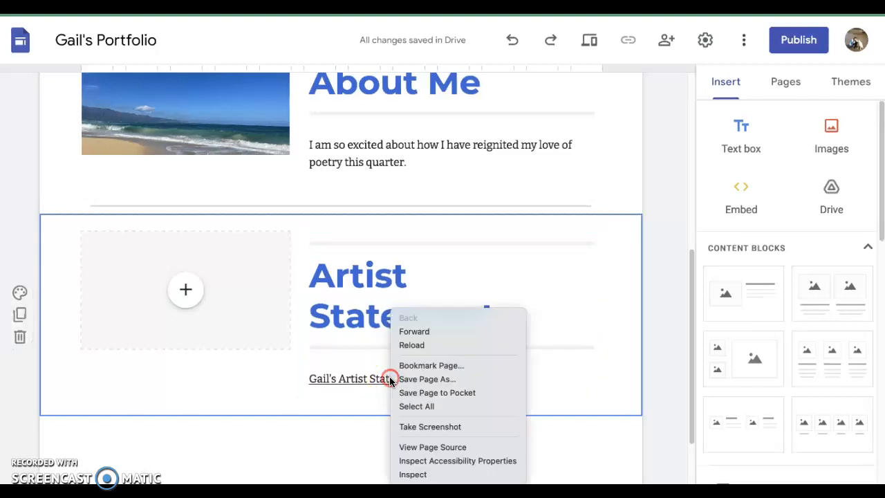
pyautogui.click(378, 378)
pyautogui.click(377, 378)
pyautogui.click(287, 372)
pyautogui.click(334, 381)
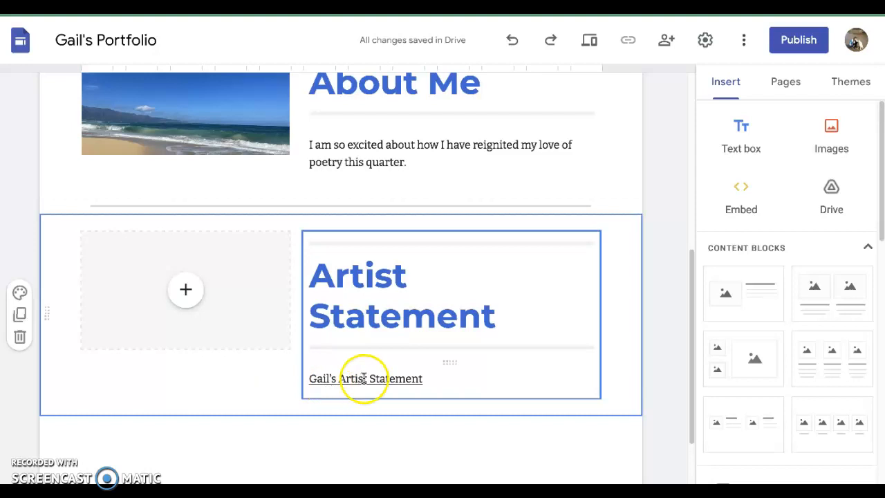
# Step: Test the link below the Artist Statement title by opening its Google Docs document, and return to the site editor
pyautogui.click(363, 378)
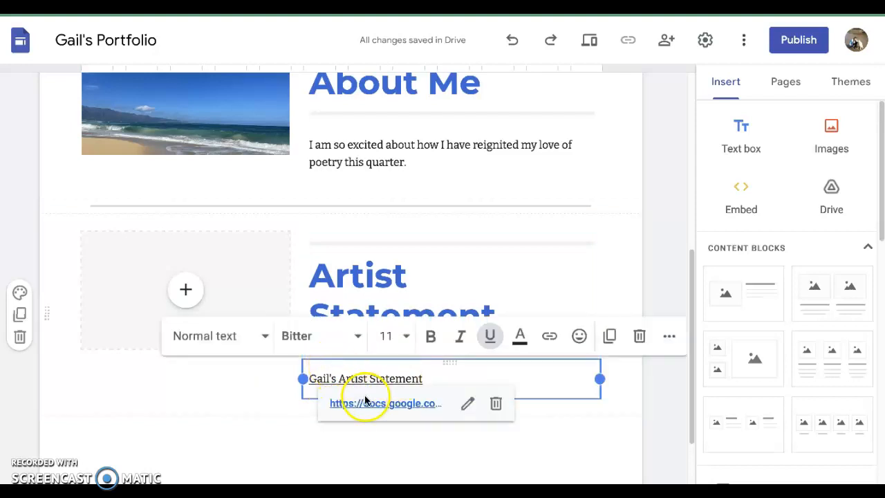
pyautogui.click(380, 404)
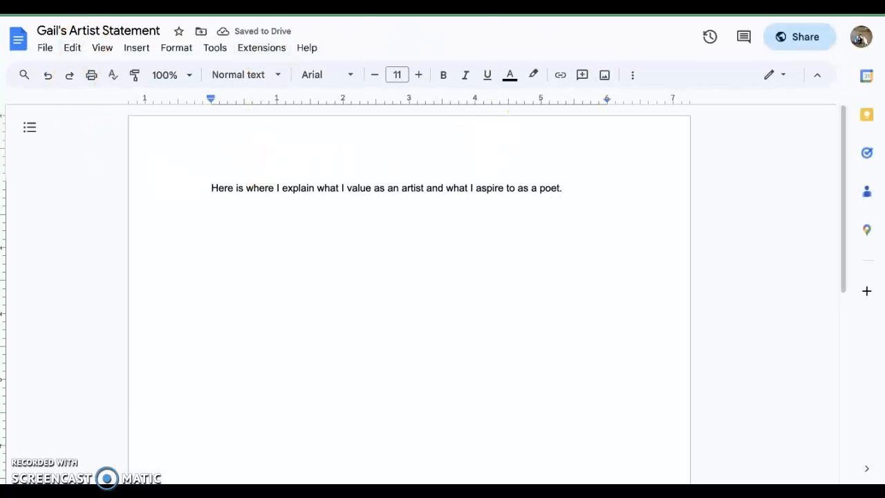
pyautogui.hotkey('ctrl', 'shift', 'Tab')
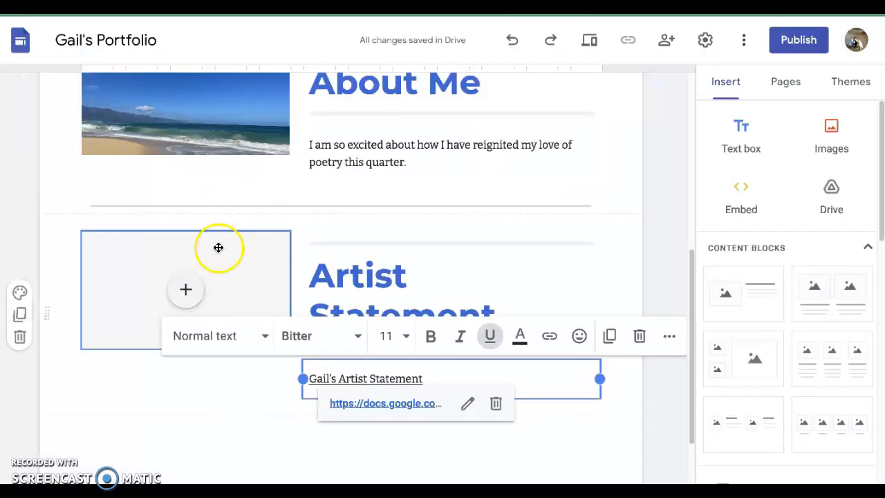
pyautogui.click(152, 398)
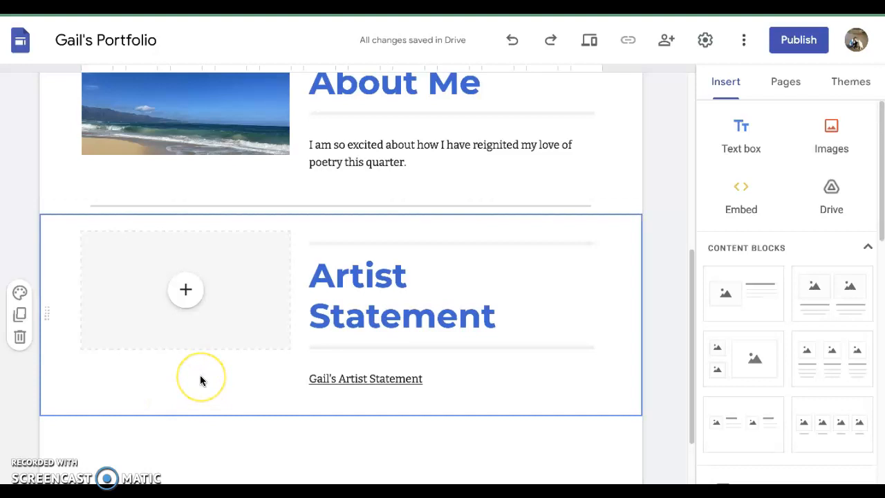
pyautogui.scroll(4, 207, 271)
pyautogui.click(212, 267)
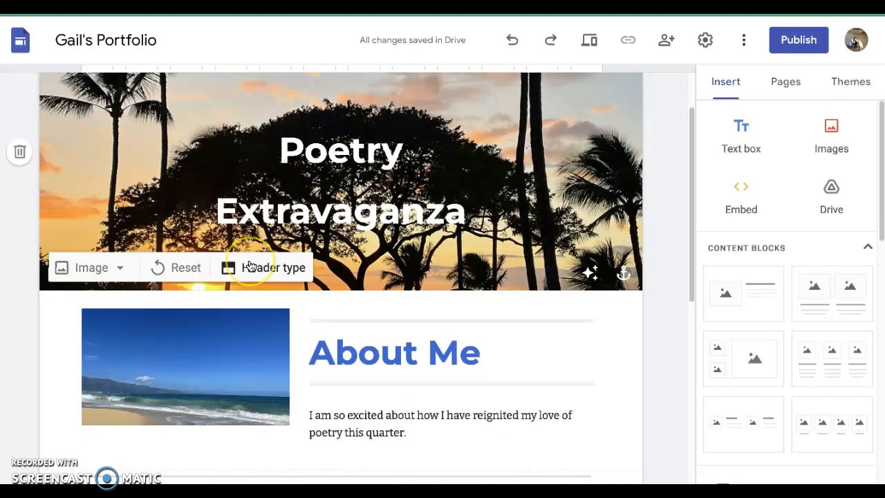